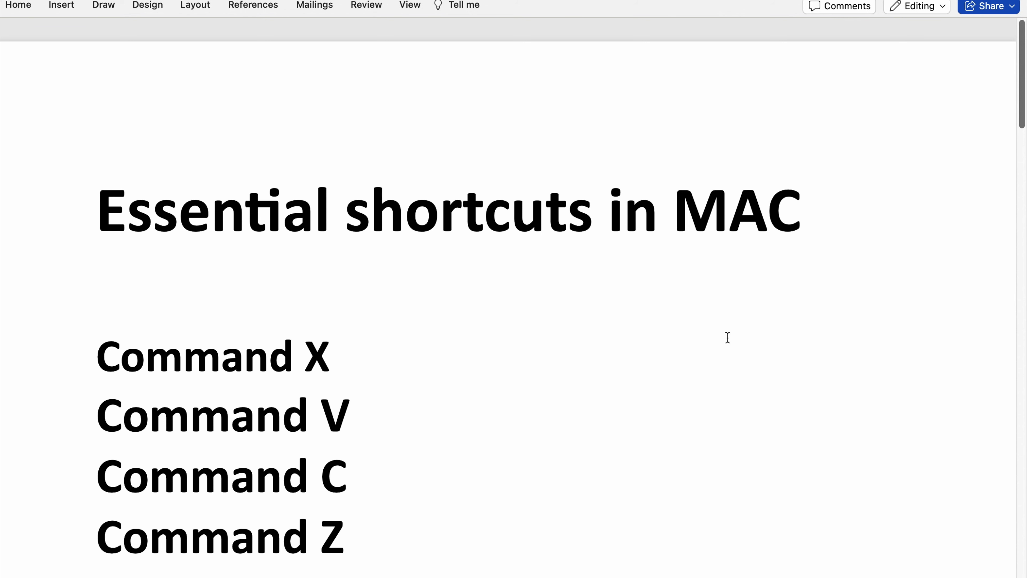
- Select the entire 'Command X' line beneath the 'Essential shortcuts in MAC' heading
left_click_drag(356, 349, 128, 356)
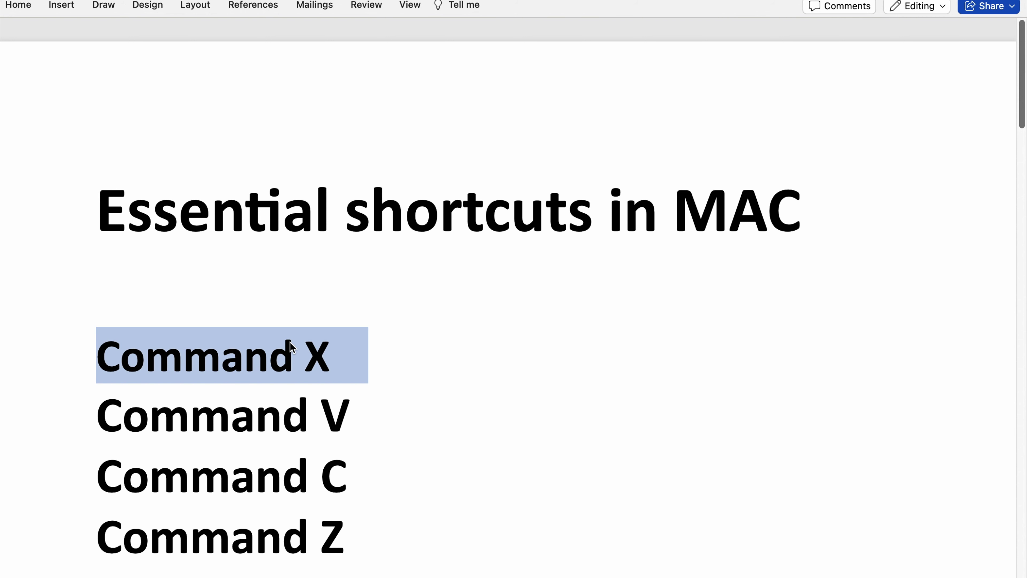
- Cut the Command X line and paste it onto a new line below Command V
key("super+x")
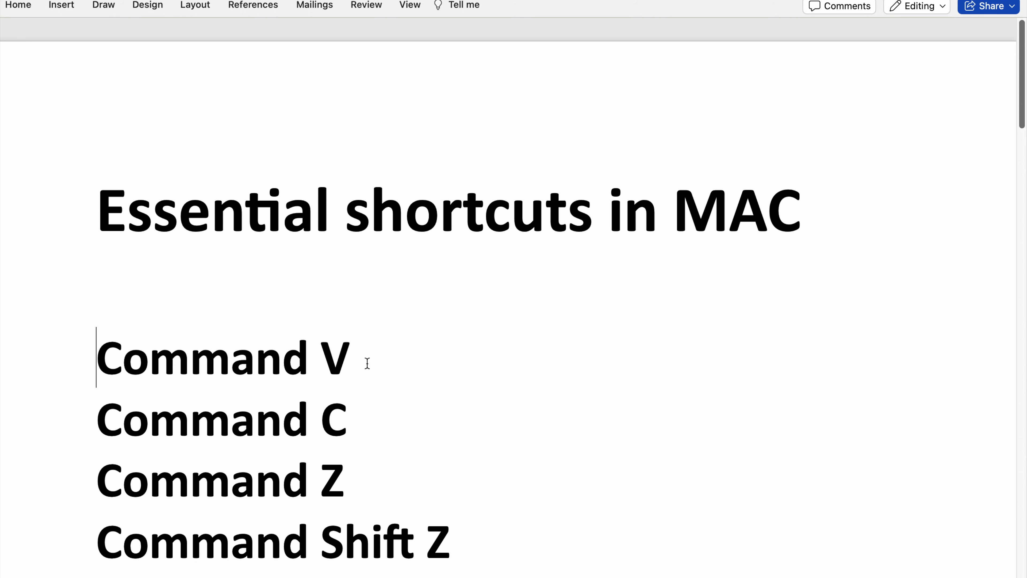
left_click(401, 363)
key("Return")
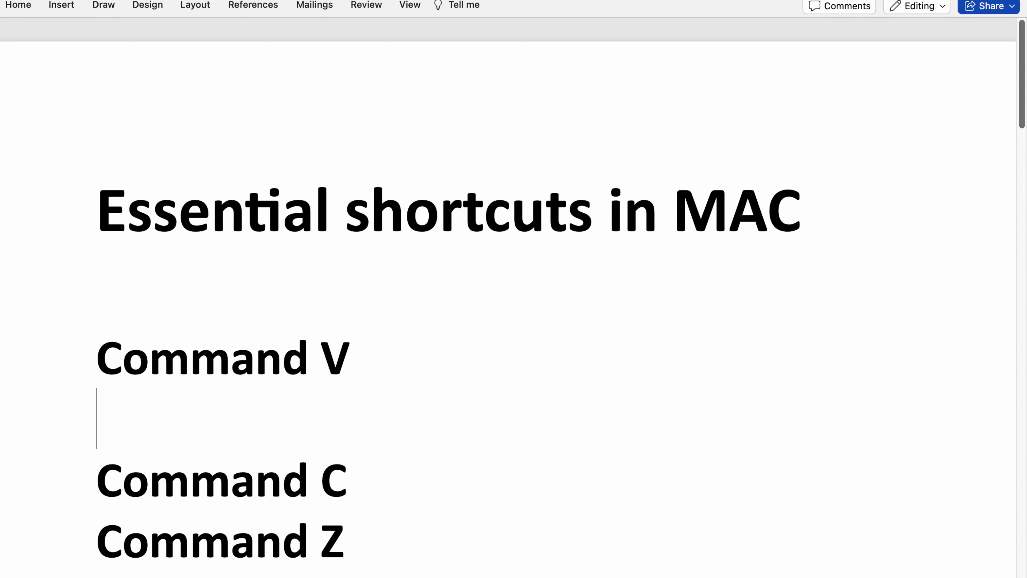
key("super+v")
- Paste a copy of the Command C line onto the empty line below Command X
left_click_drag(348, 352, 137, 367)
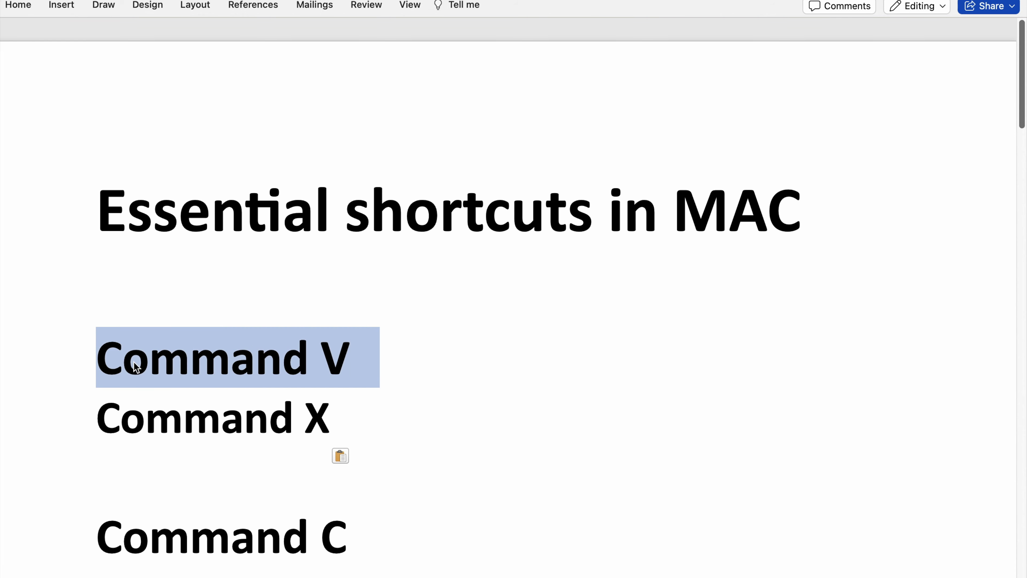
scroll(431, 415, "down", 3)
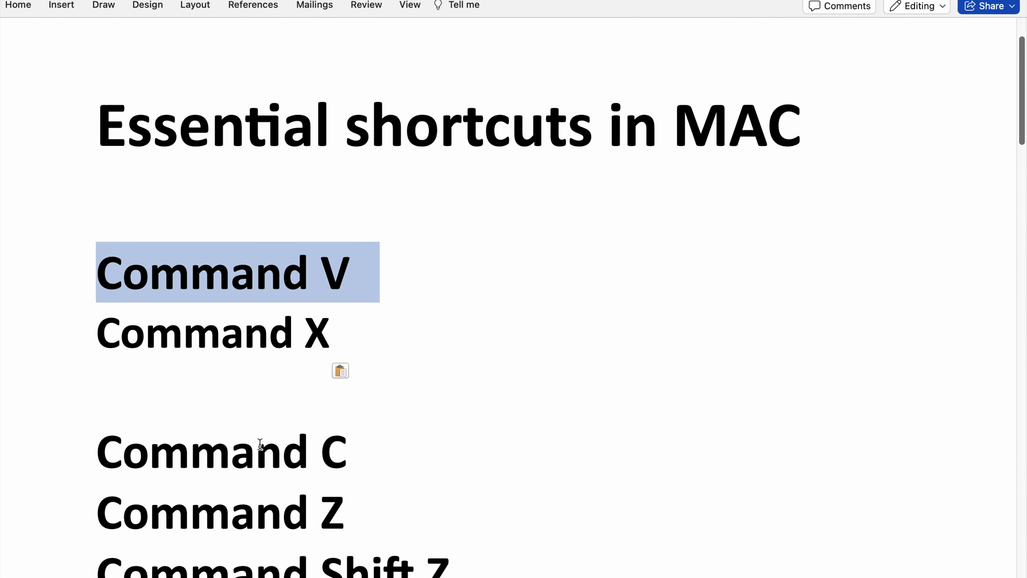
left_click_drag(260, 444, 372, 445)
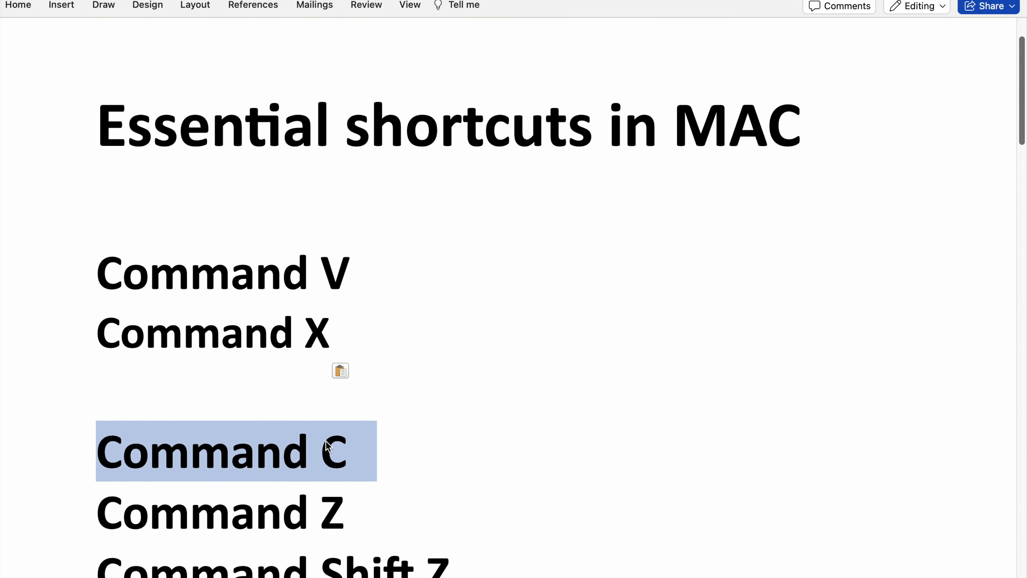
left_click(225, 401)
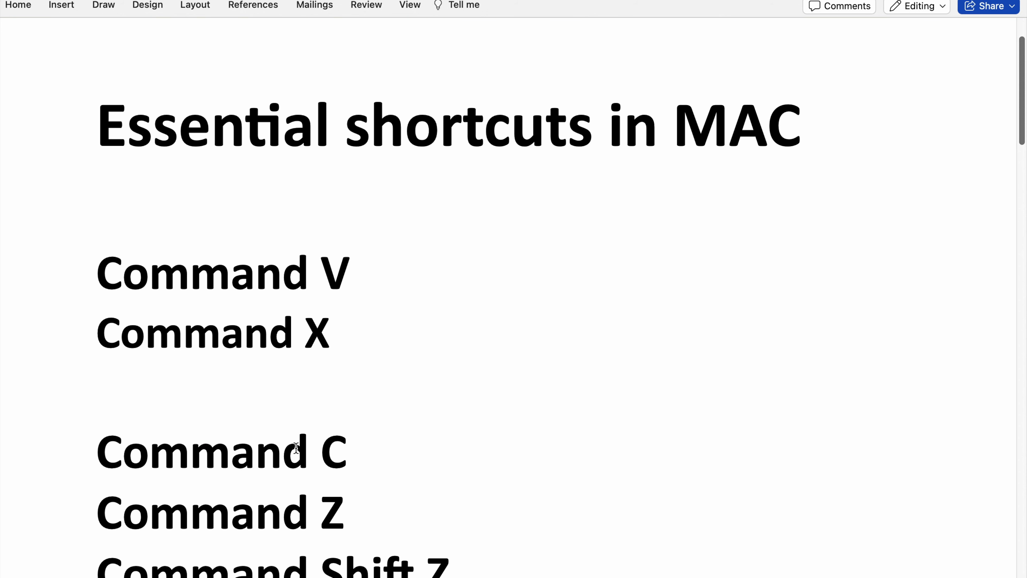
key("super+v")
left_click_drag(190, 391, 319, 400)
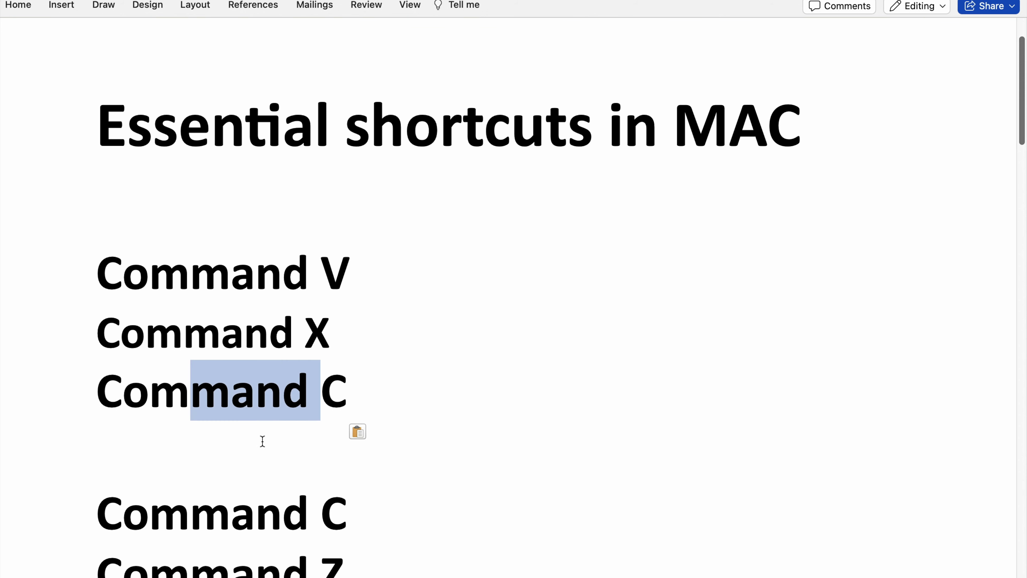
triple_click(218, 507)
scroll(366, 493, "down", 2)
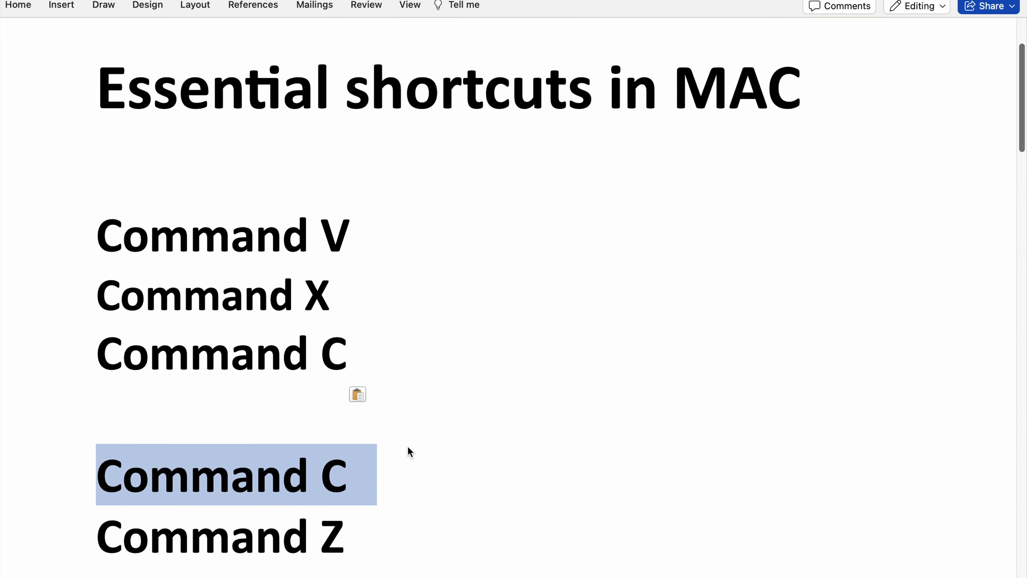
scroll(425, 470, "down", 2)
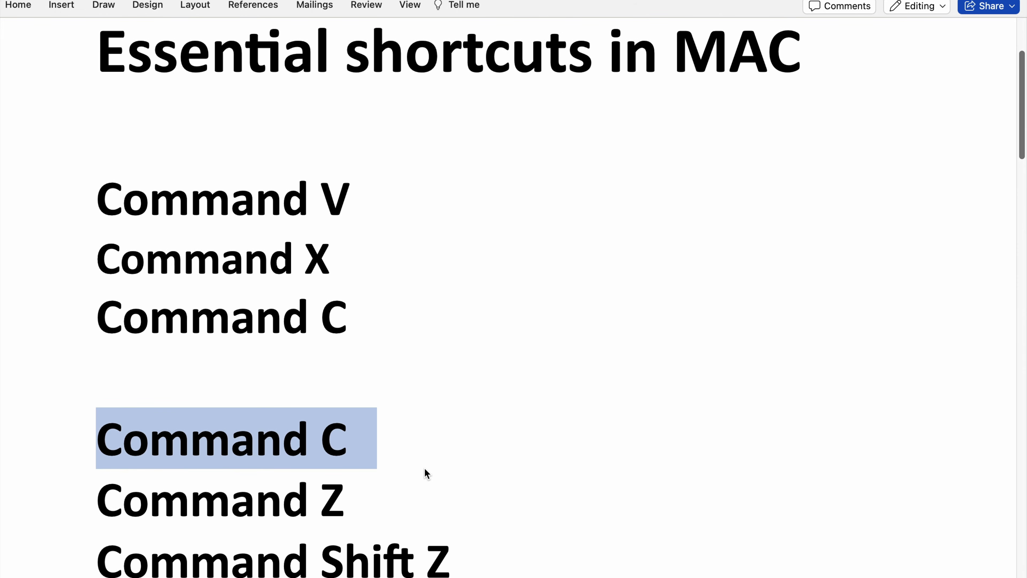
double_click(212, 507)
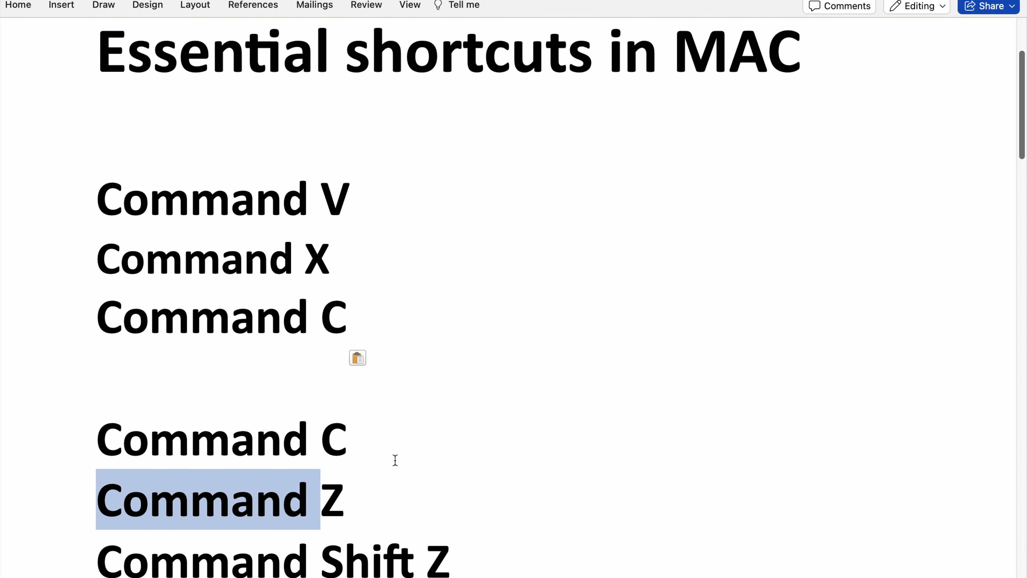
- Undo and redo the pasted Command C line, then select the whole document with Cmd+A
key("super+z")
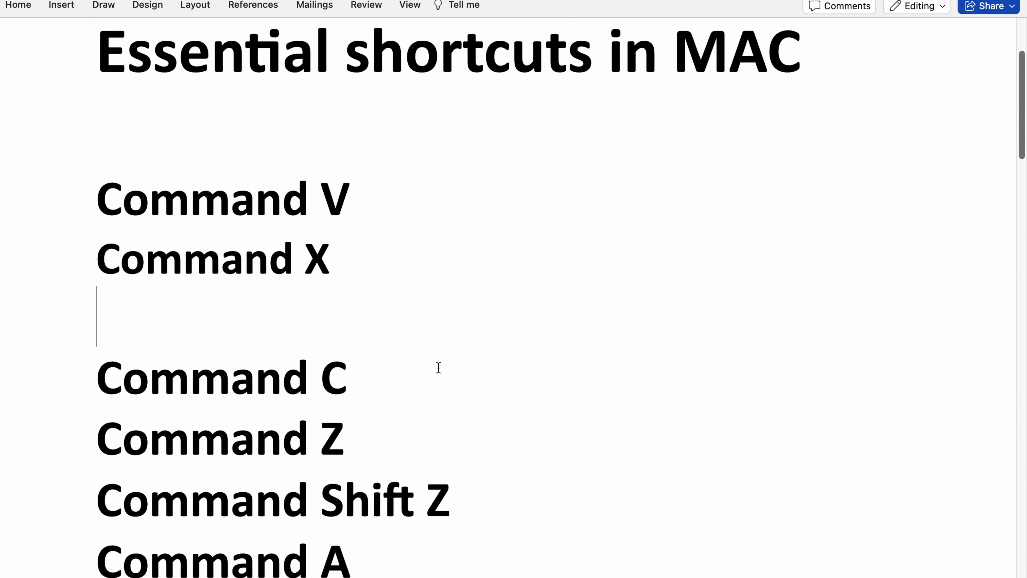
key("super+shift+z")
scroll(429, 372, "down", 1)
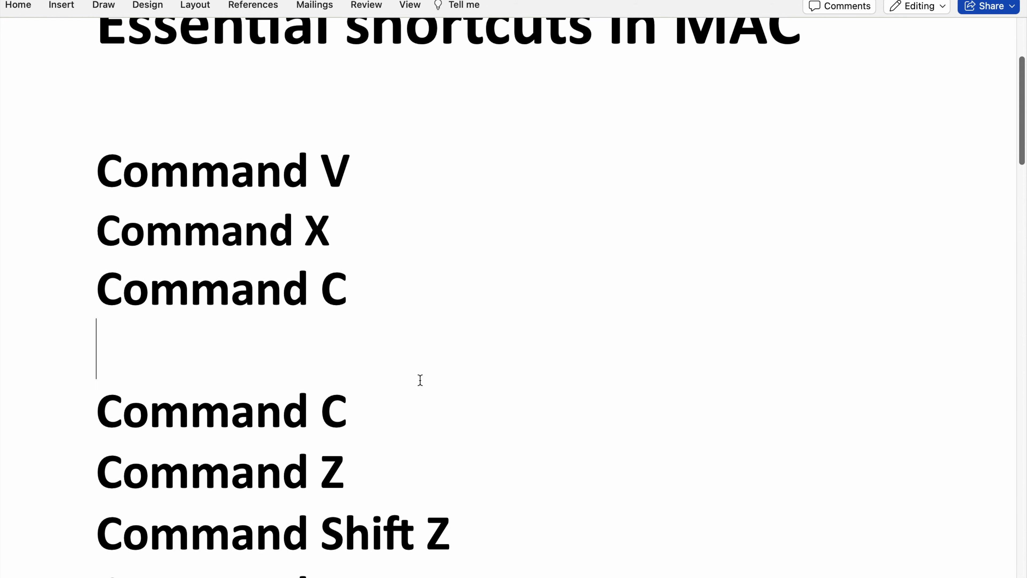
scroll(420, 380, "down", 3)
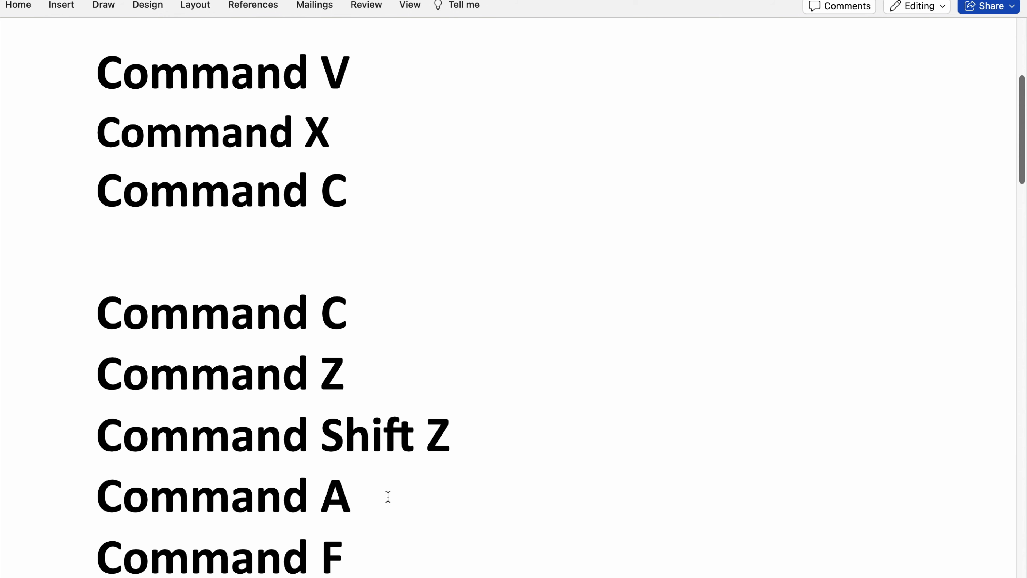
key("super+a")
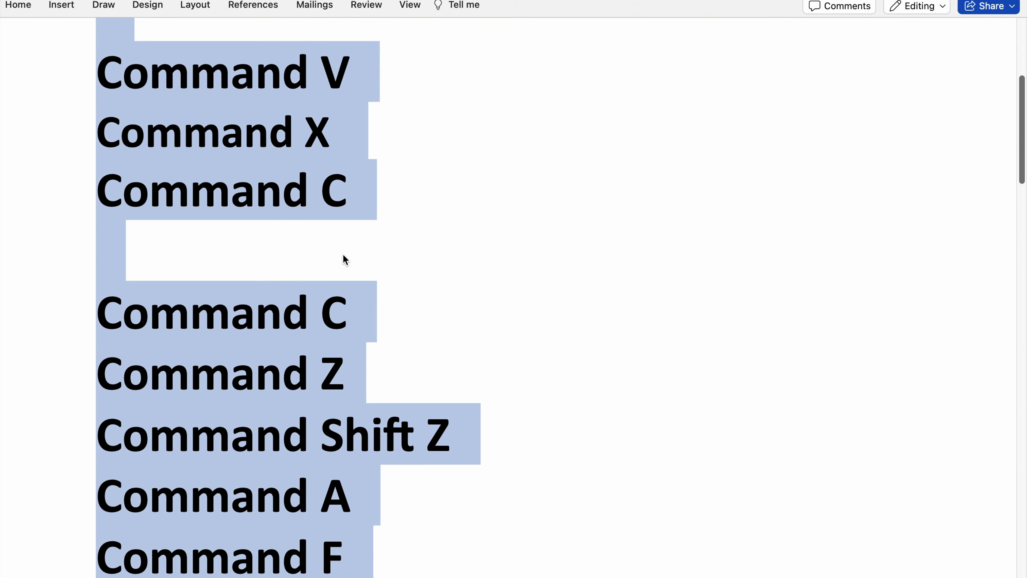
scroll(394, 486, "down", 2)
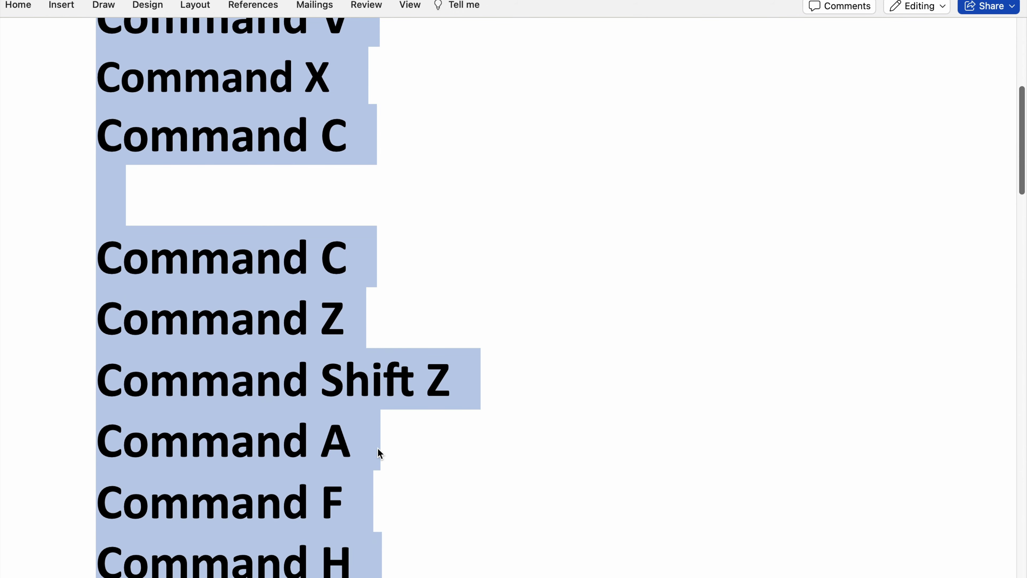
left_click(381, 466)
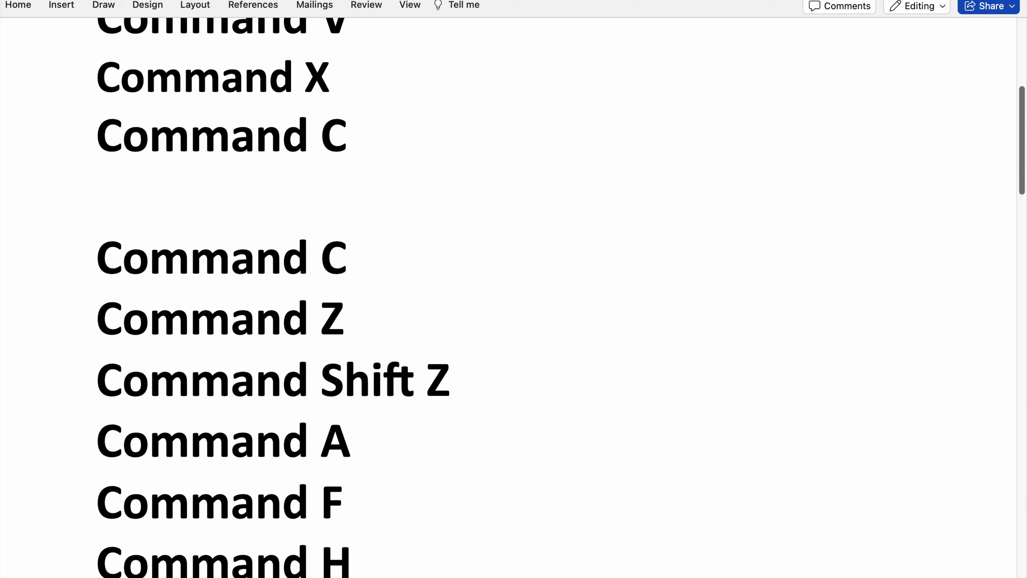
key("super+d")
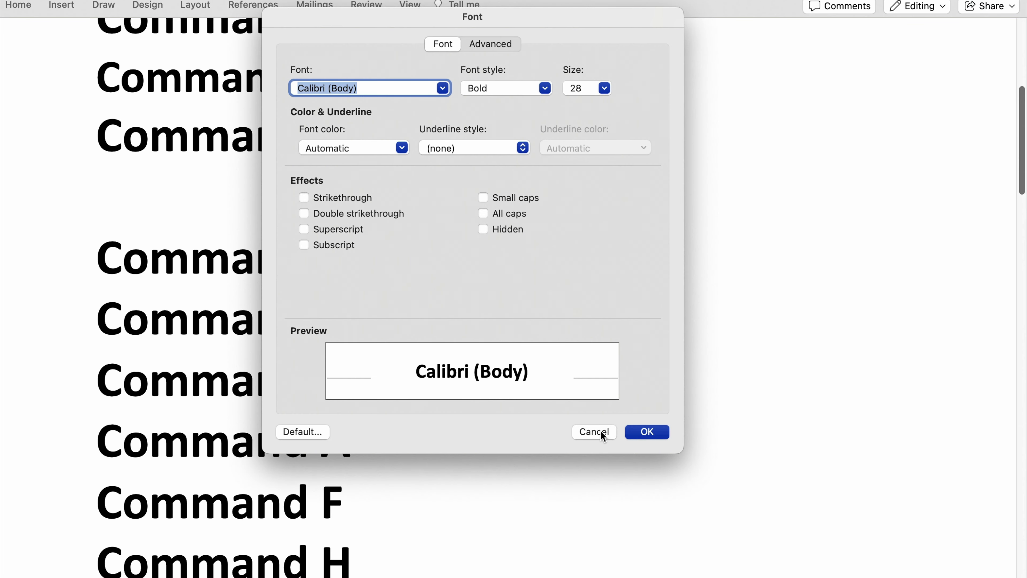
key("Escape")
scroll(438, 480, "down", 2)
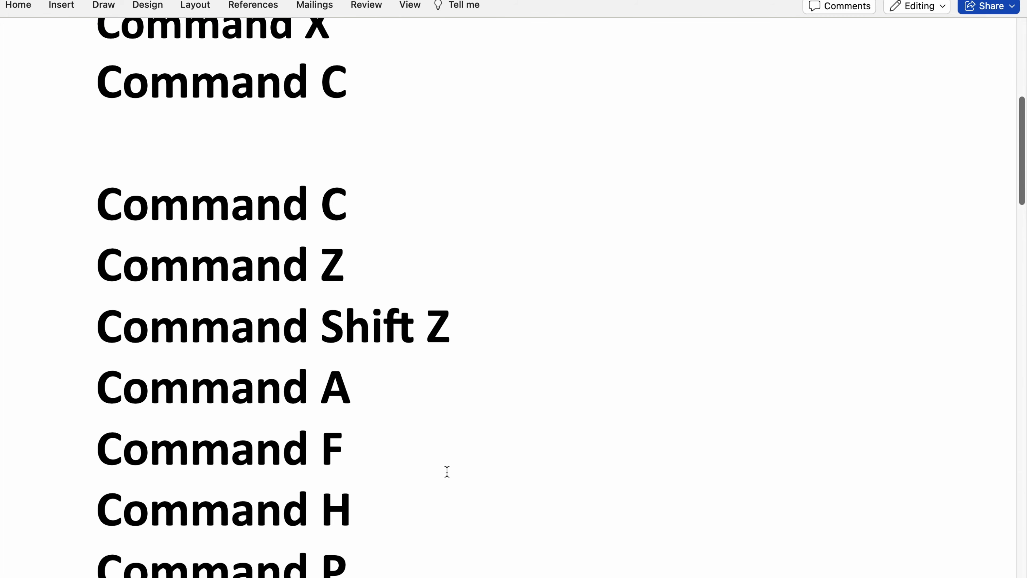
key("super+h")
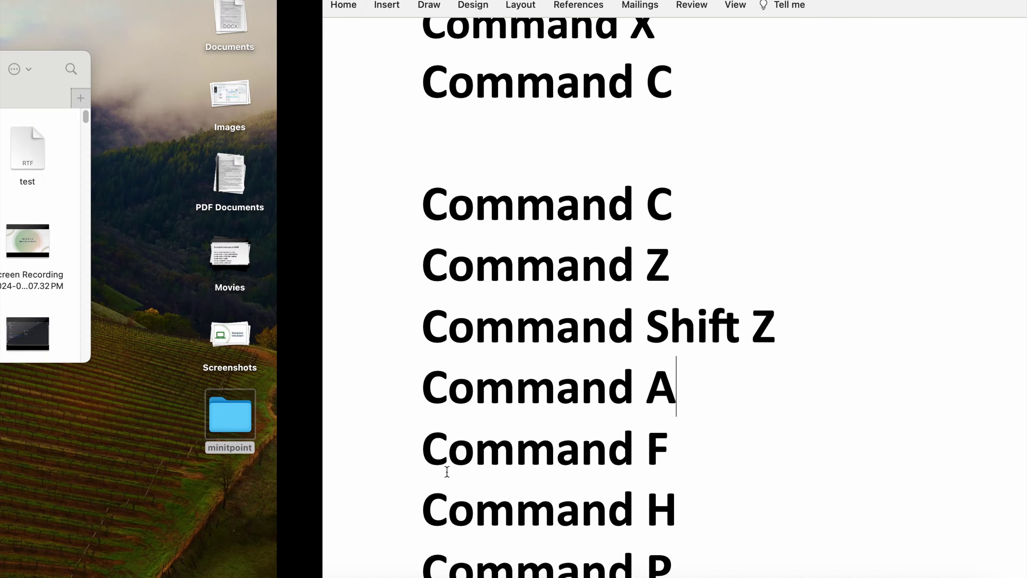
left_click(870, 570)
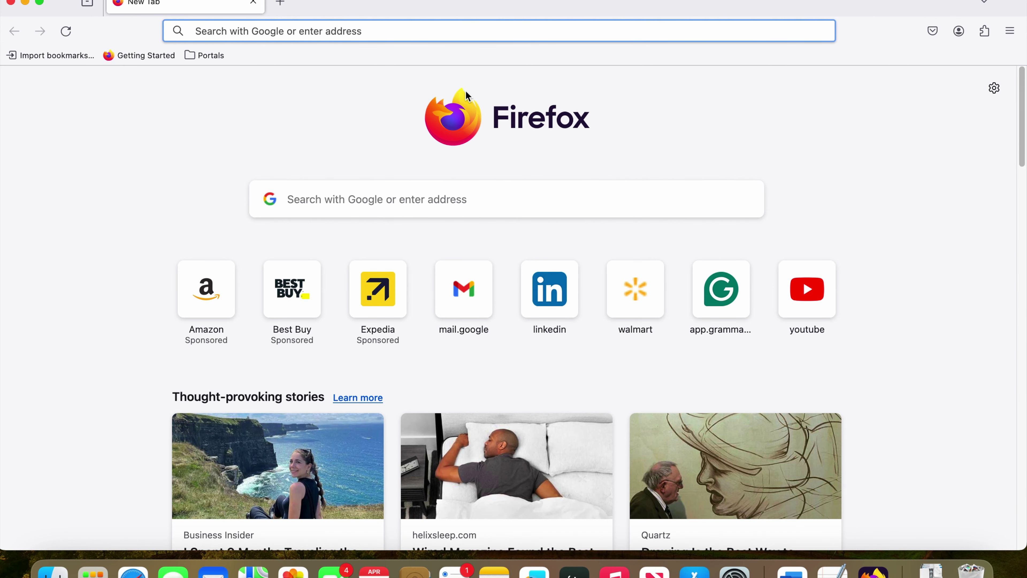
key("super+q")
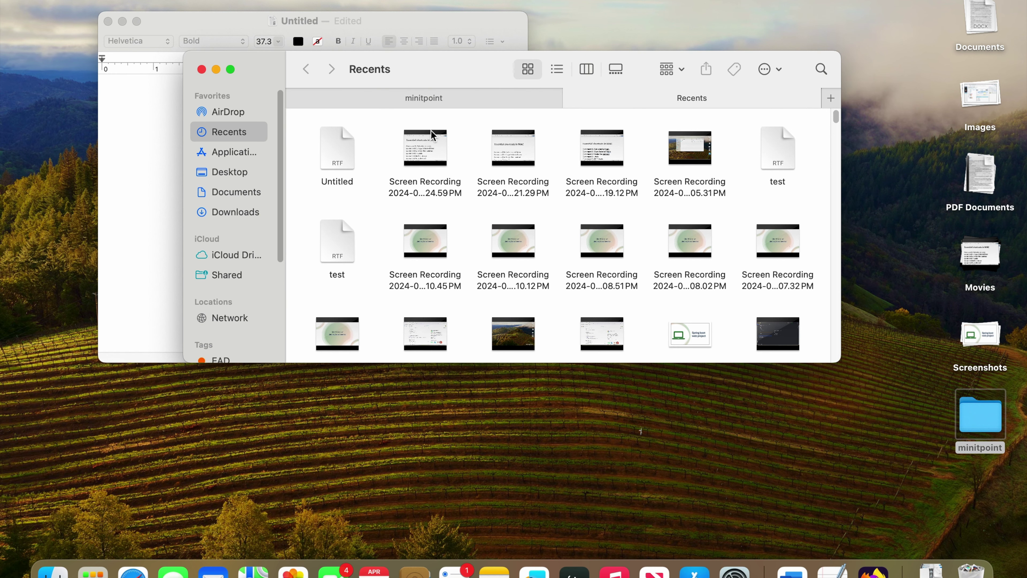
key("ctrl+Right")
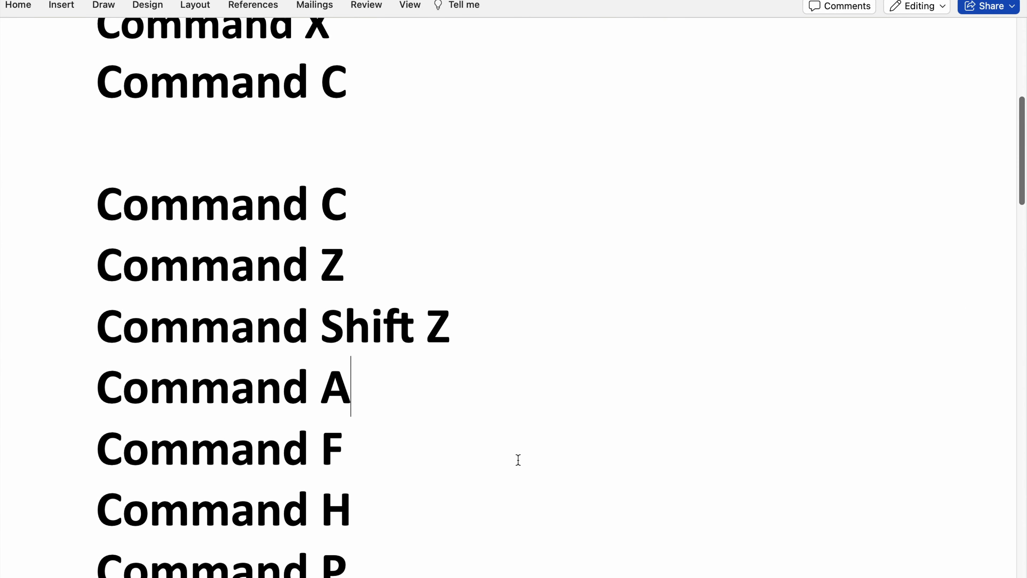
scroll(518, 459, "down", 3)
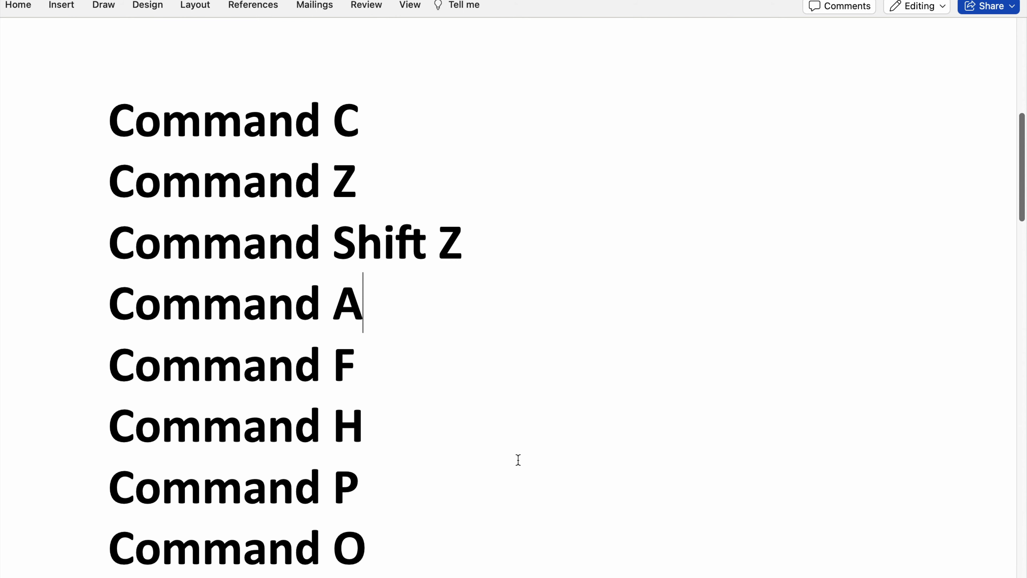
- Bring up the Print window with Cmd+P and cancel it
key("super+p")
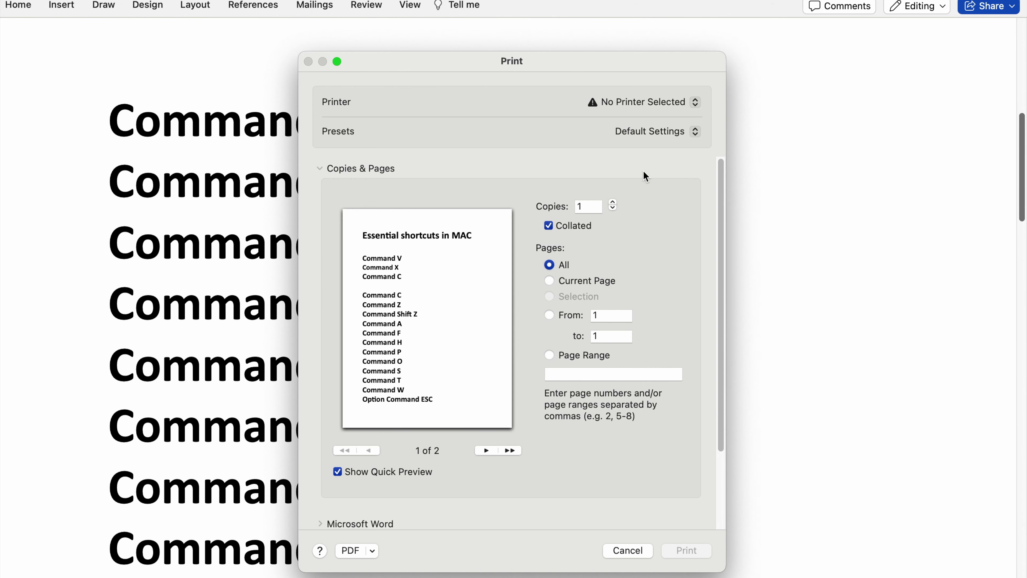
left_click(628, 551)
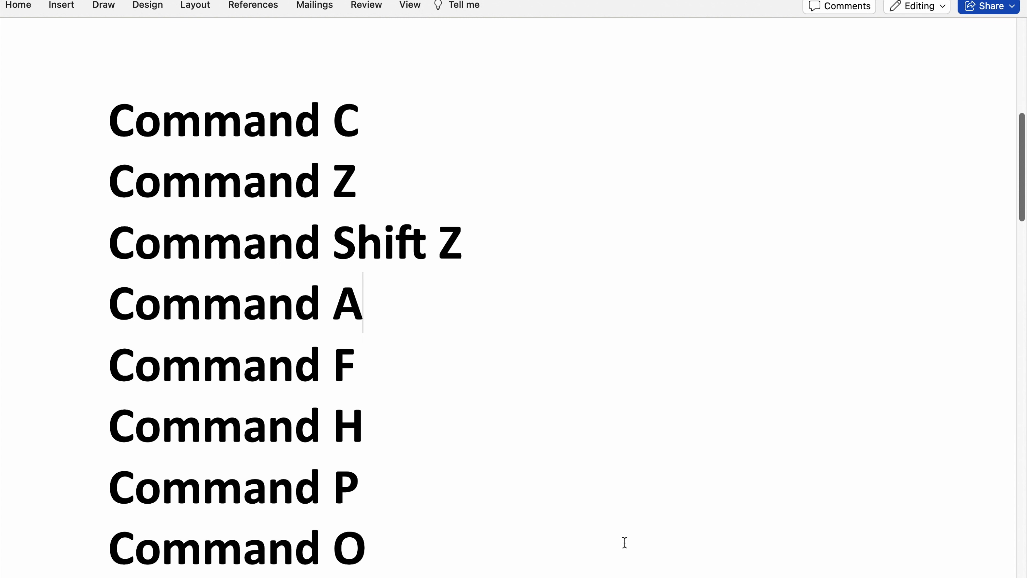
scroll(607, 543, "down", 2)
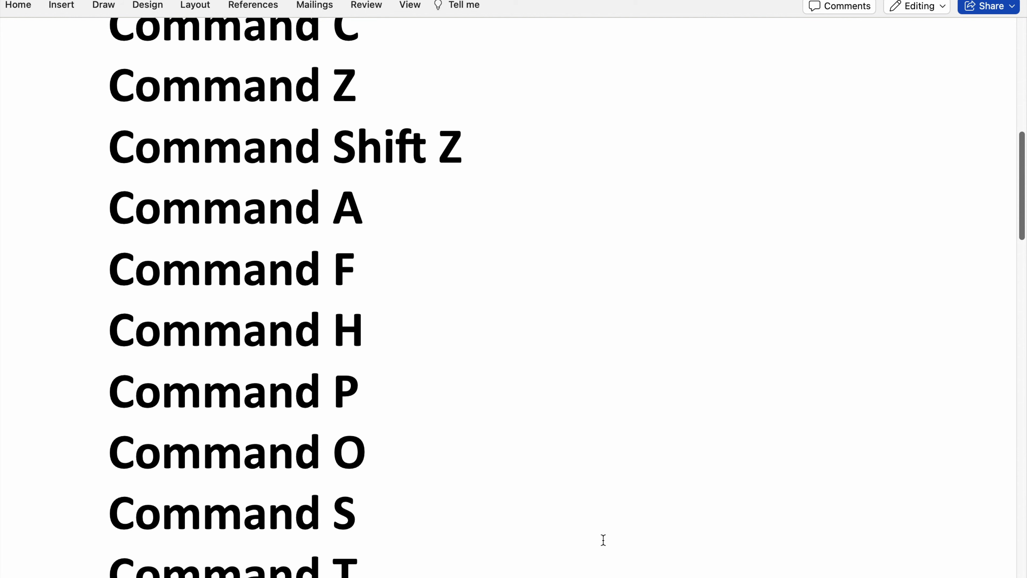
- Show and dismiss the Open window, then bring up Save As for 'Essential shortcuts in MAC'
key("super+o")
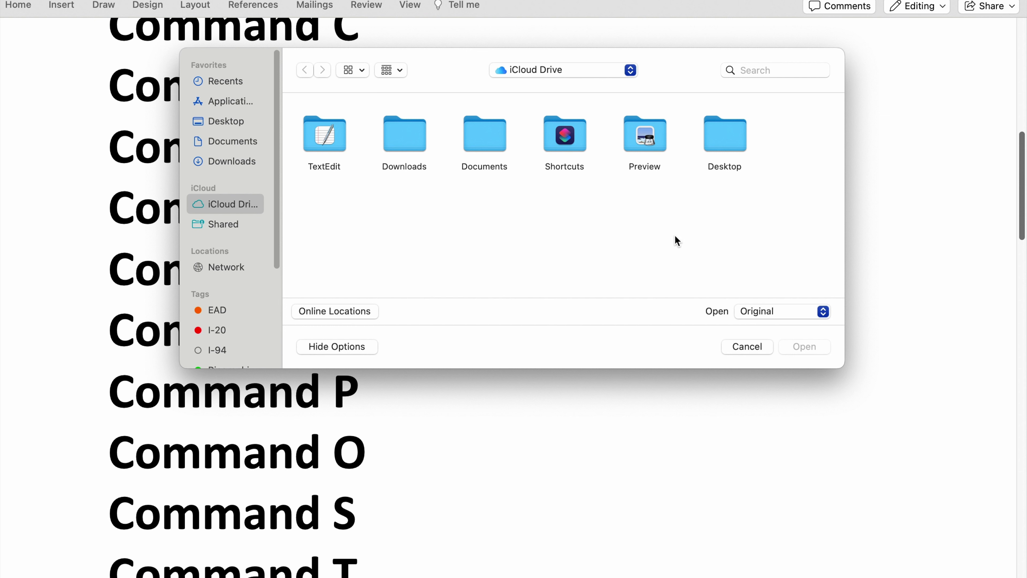
left_click(747, 347)
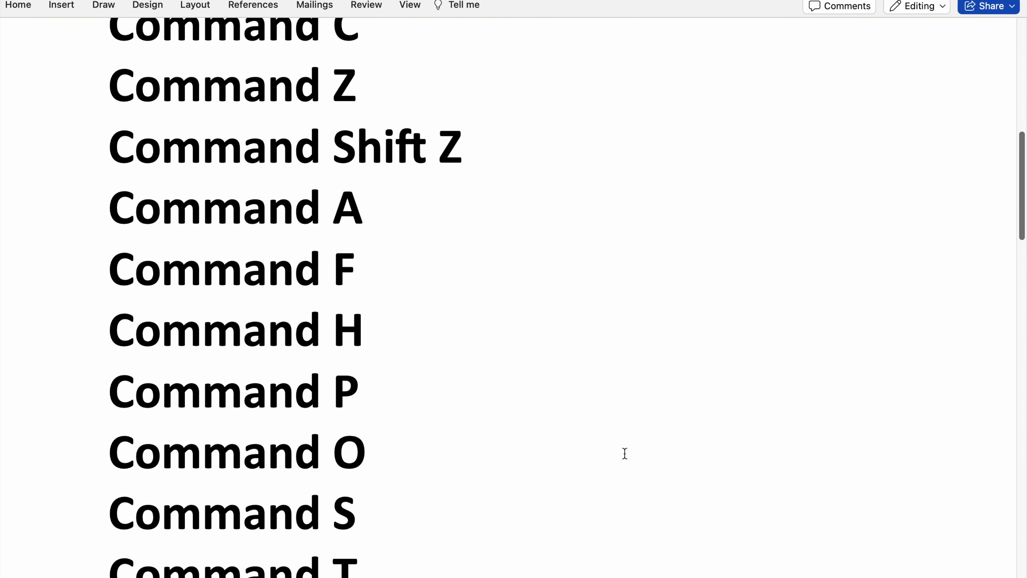
key("super+s")
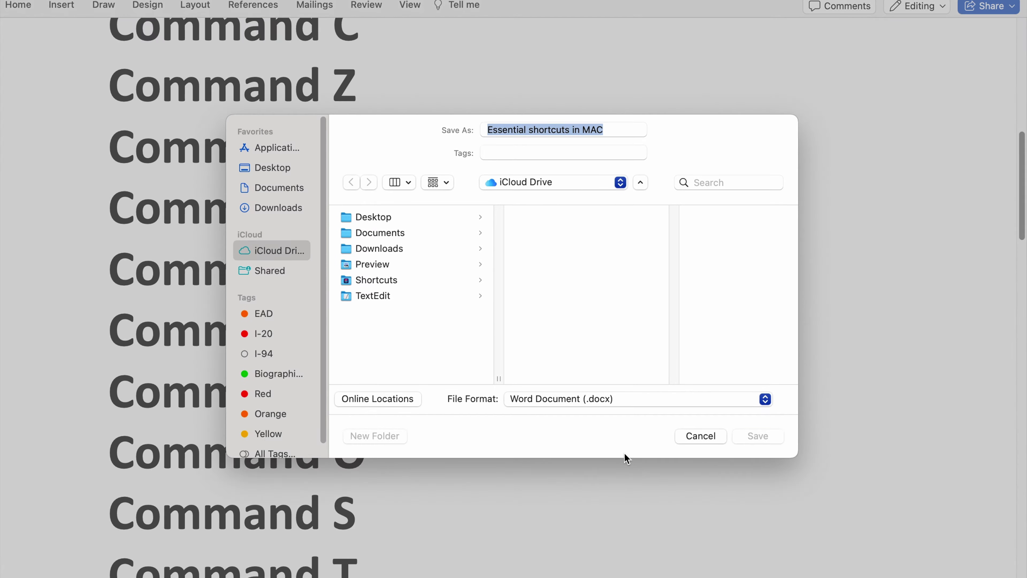
- Cancel Save As without saving, select the Command T line, and switch to the Finder desktop
left_click(704, 438)
scroll(474, 441, "down", 3)
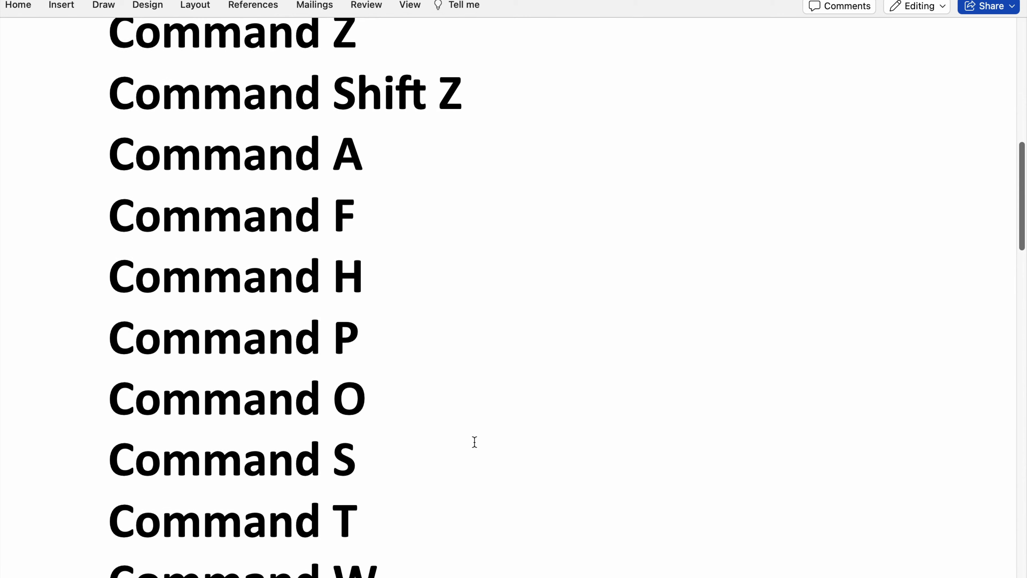
scroll(475, 442, "down", 1)
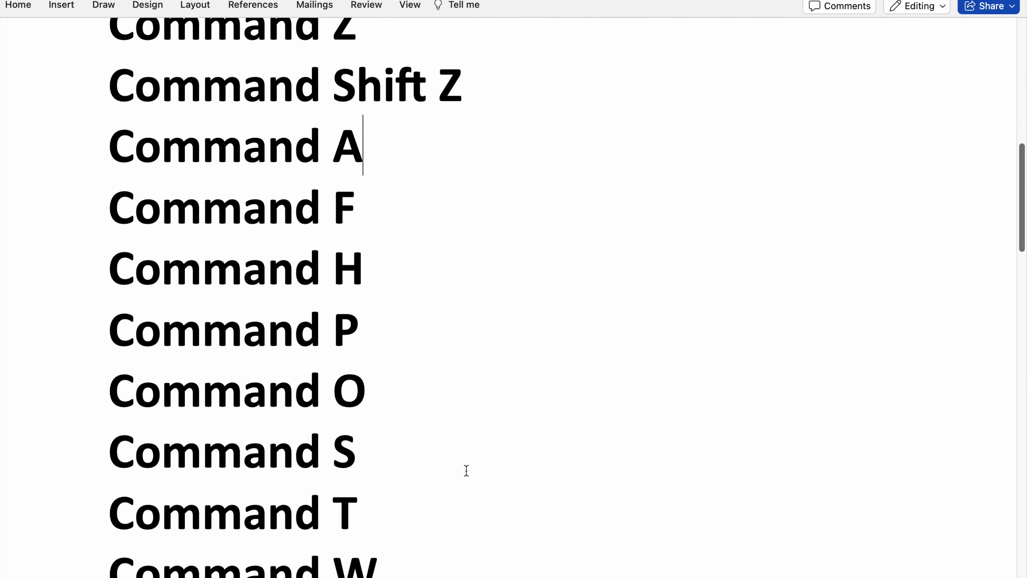
triple_click(358, 524)
key("super+Tab")
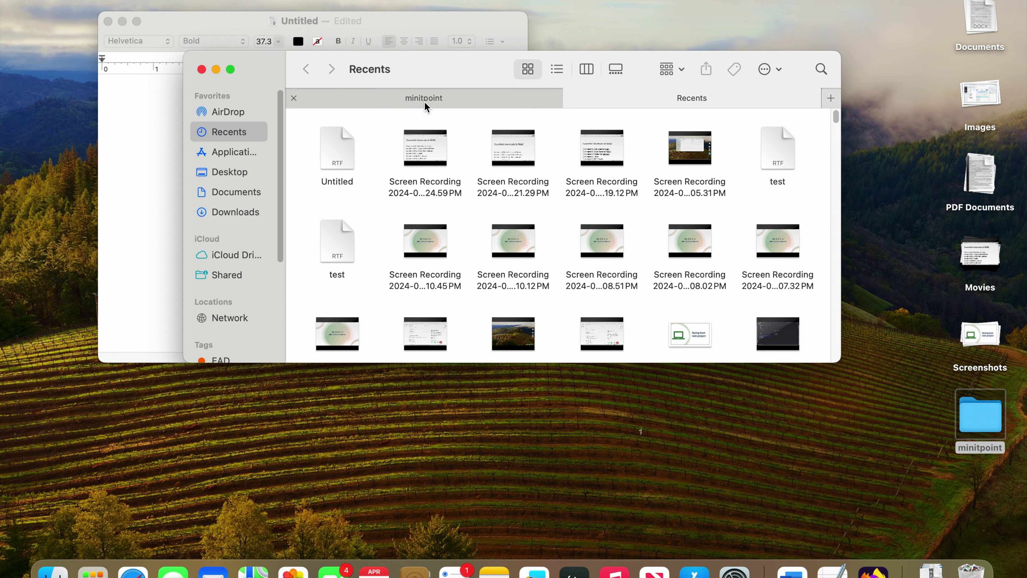
- Show the minitpoint folder in Finder, then open and close an extra tab with Cmd+T and Cmd+W
left_click(424, 101)
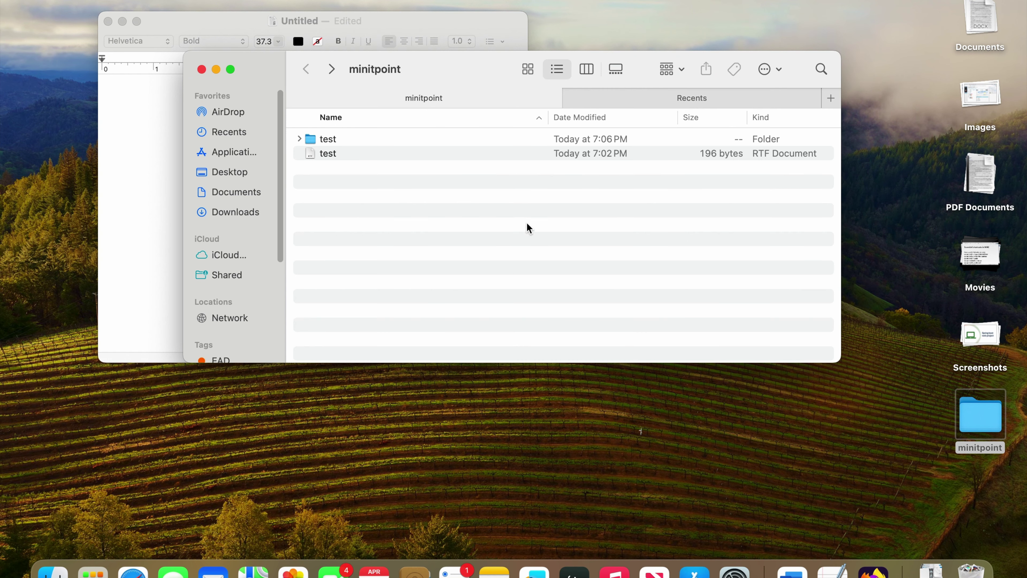
key("super+t")
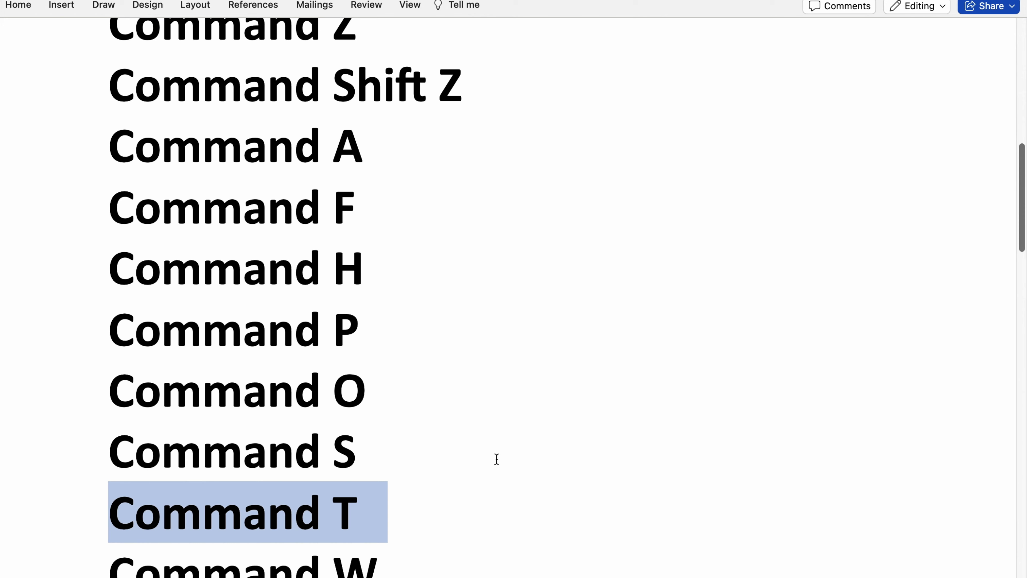
scroll(463, 478, "down", 3)
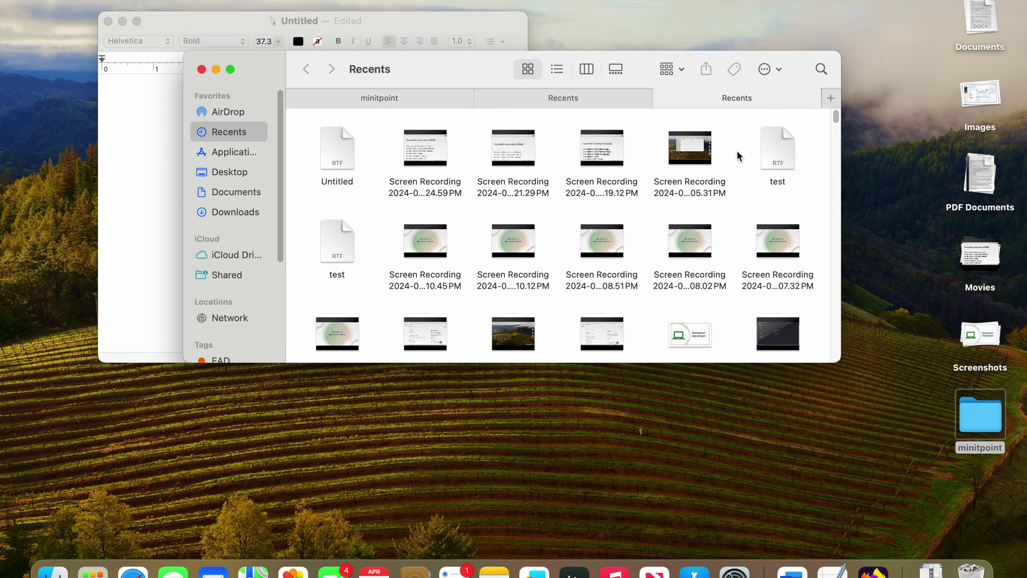
key("super+w")
key("super+w")
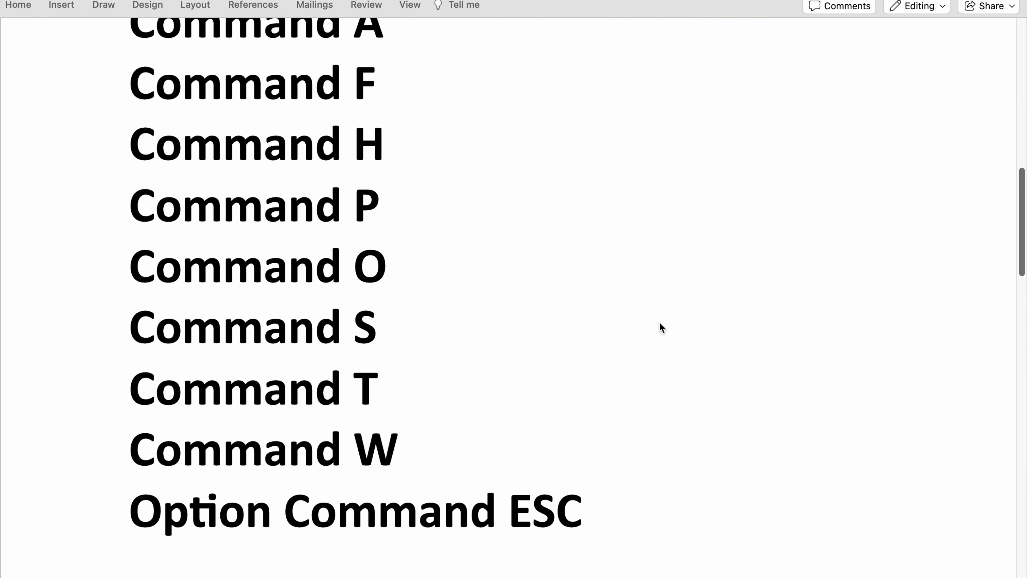
- Open the Force Quit Applications window with Option+Command+Esc
scroll(659, 321, "down", 2)
scroll(643, 350, "down", 1)
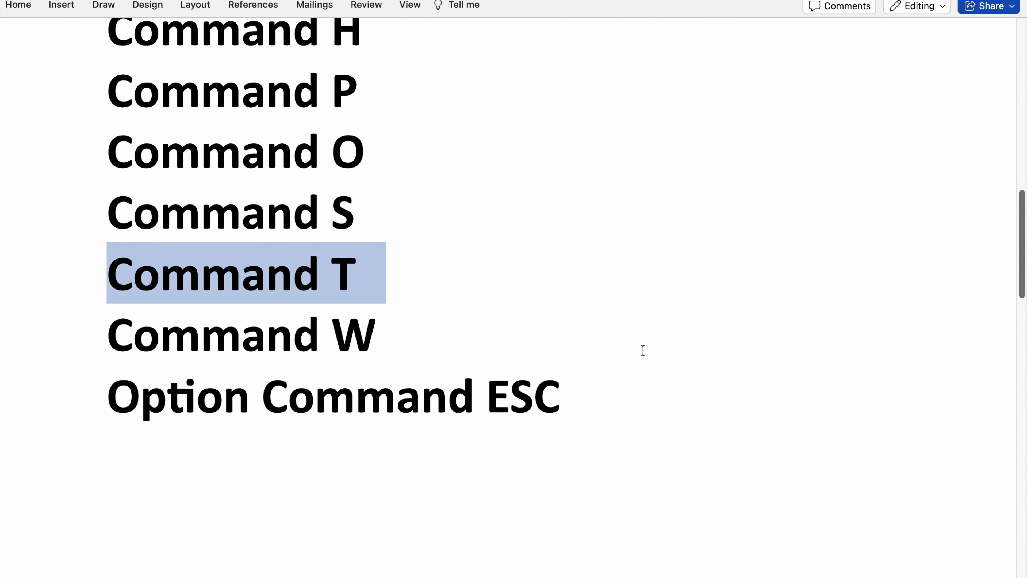
key("super+alt+Escape")
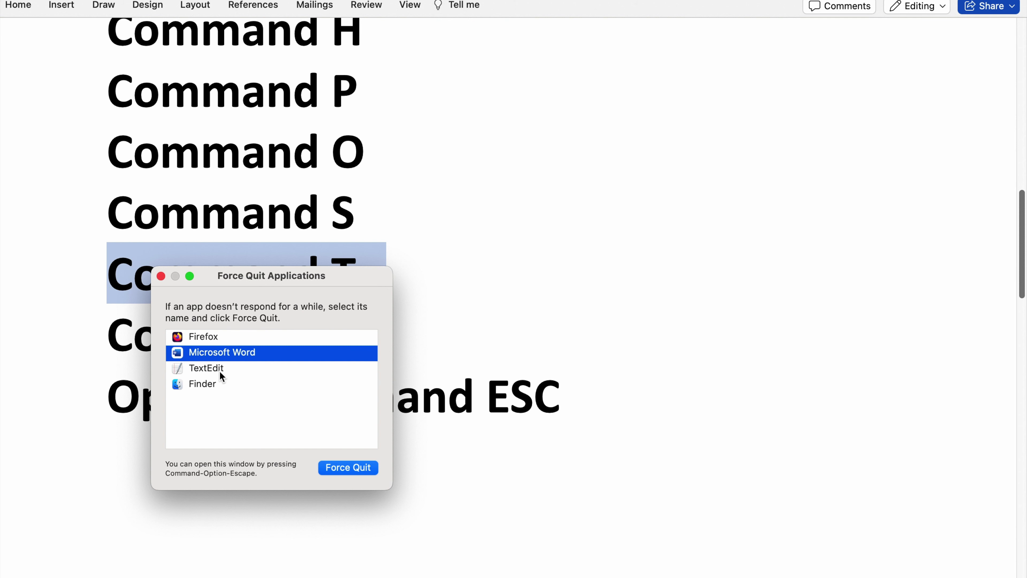
- Force quit Firefox from the Force Quit list, confirm it, then Cmd+Tab to Finder
left_click(208, 340)
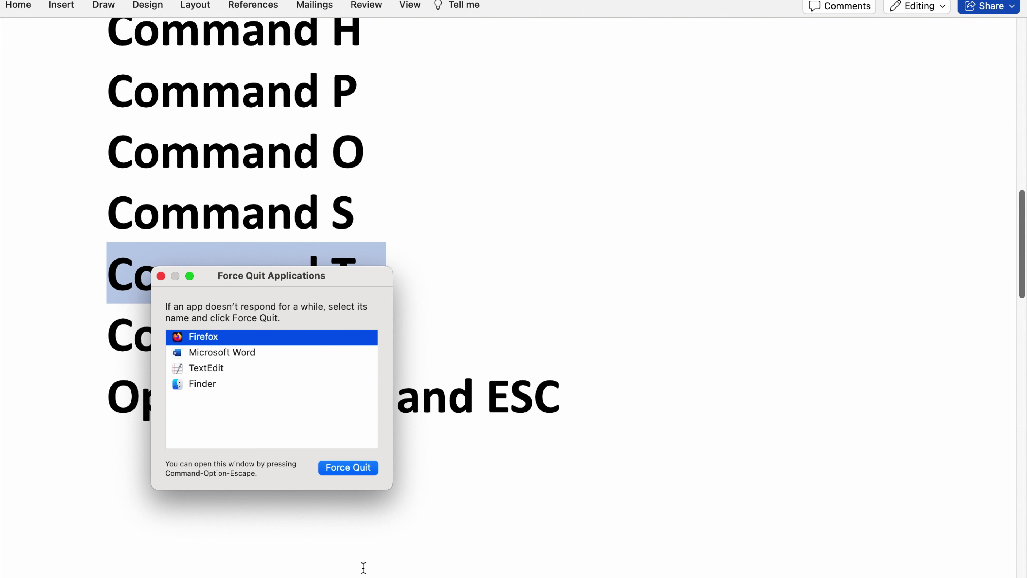
left_click(343, 469)
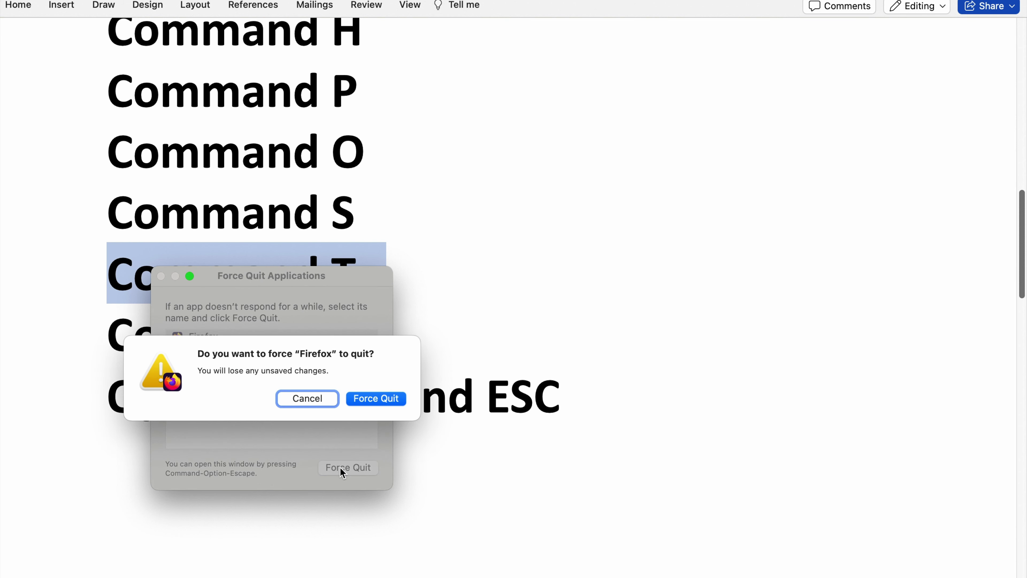
left_click(393, 400)
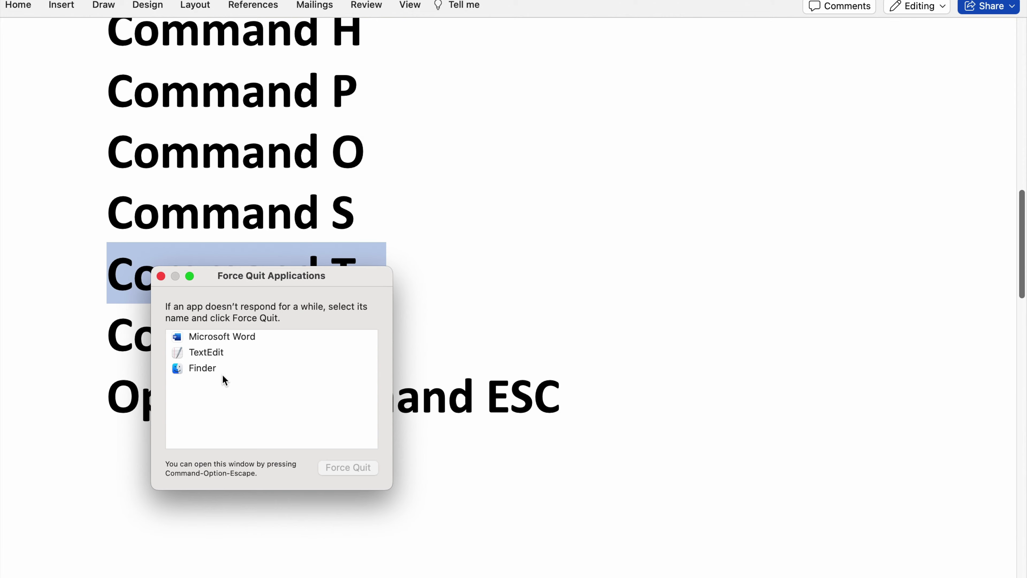
left_click(472, 457)
key("super+Tab")
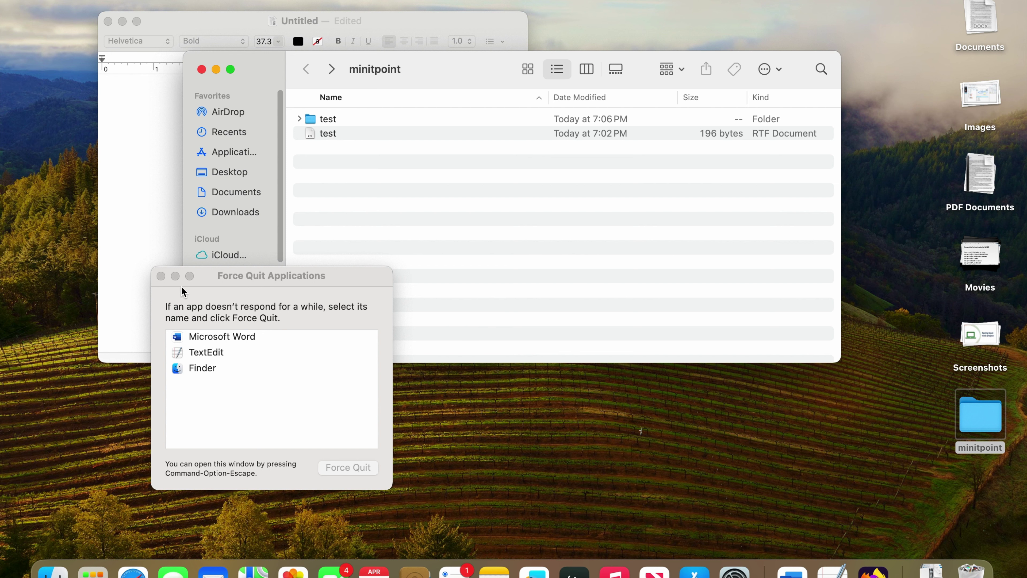
- Close the Force Quit window, show Finder Recents, front the untitled TextEdit document, then return to Word
left_click(161, 277)
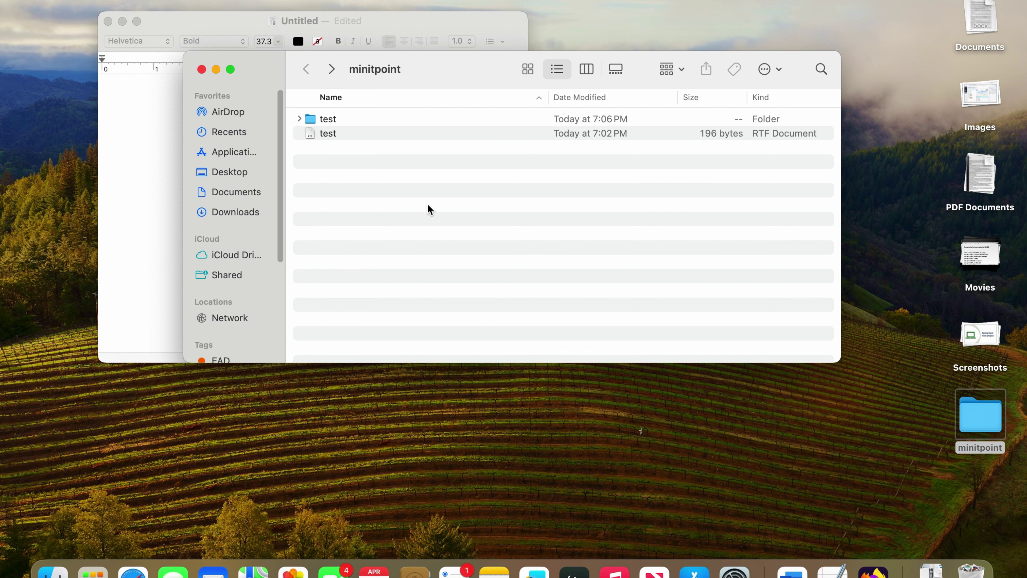
key("shift+super+f")
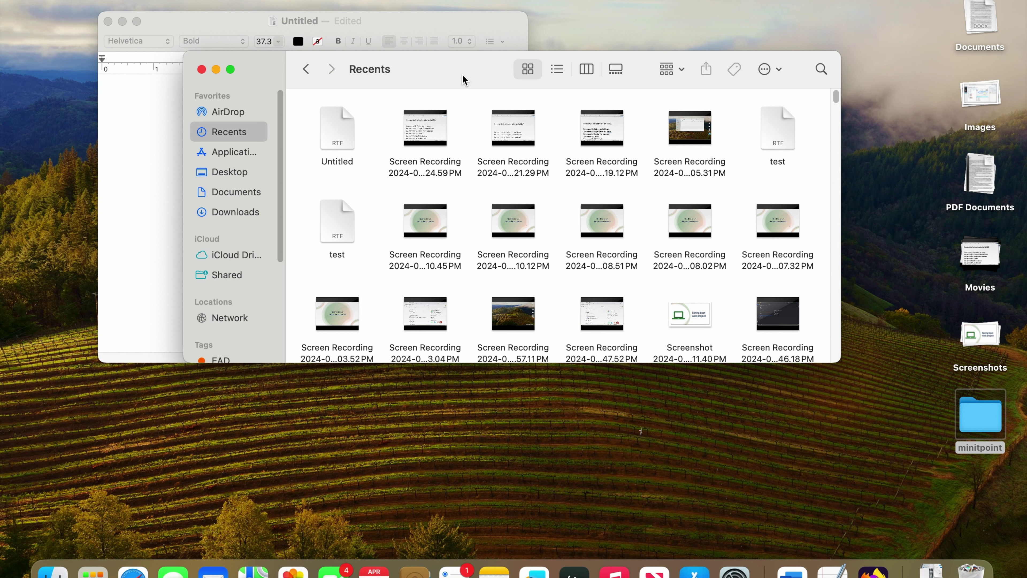
left_click(180, 152)
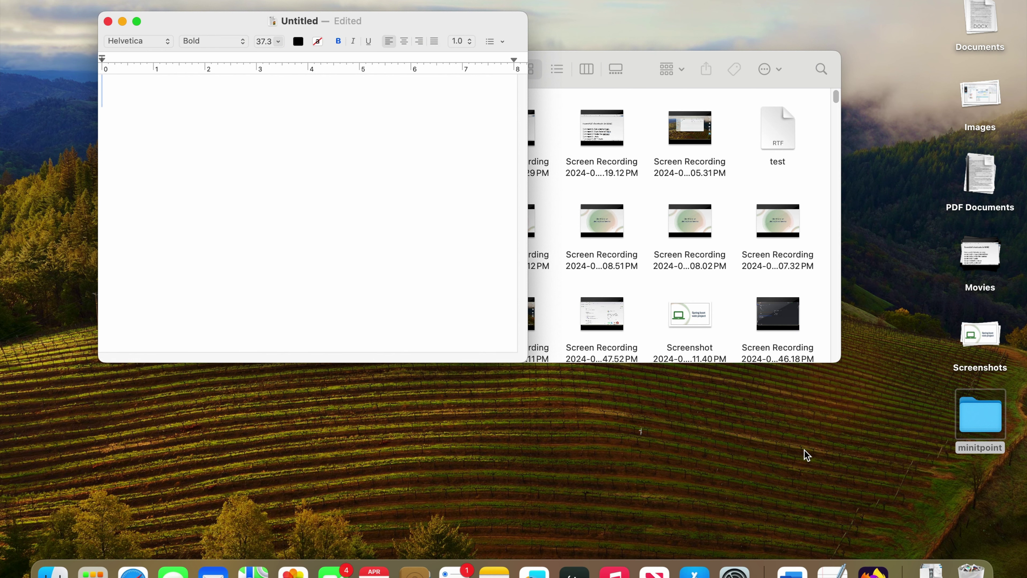
key("ctrl+Right")
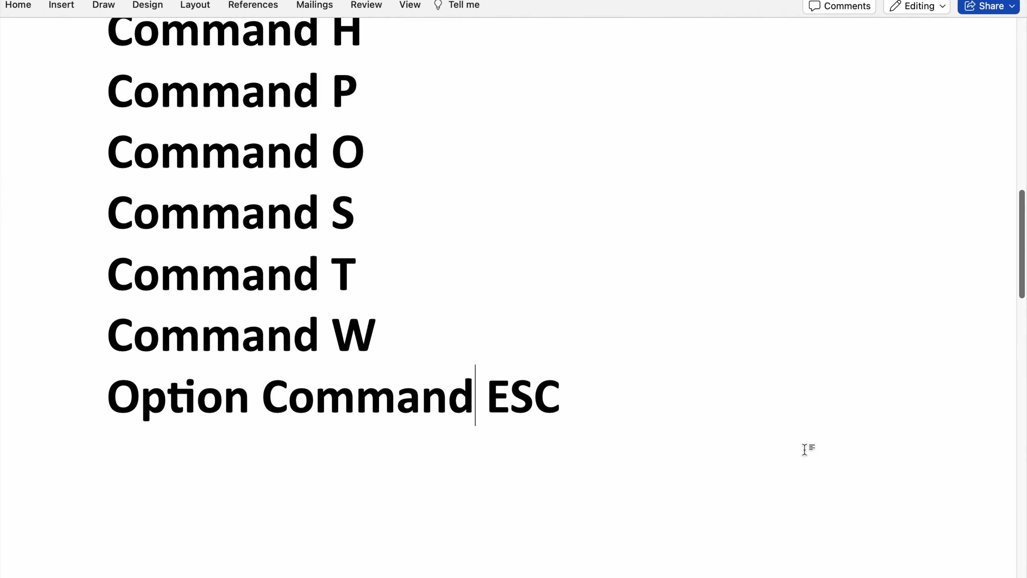